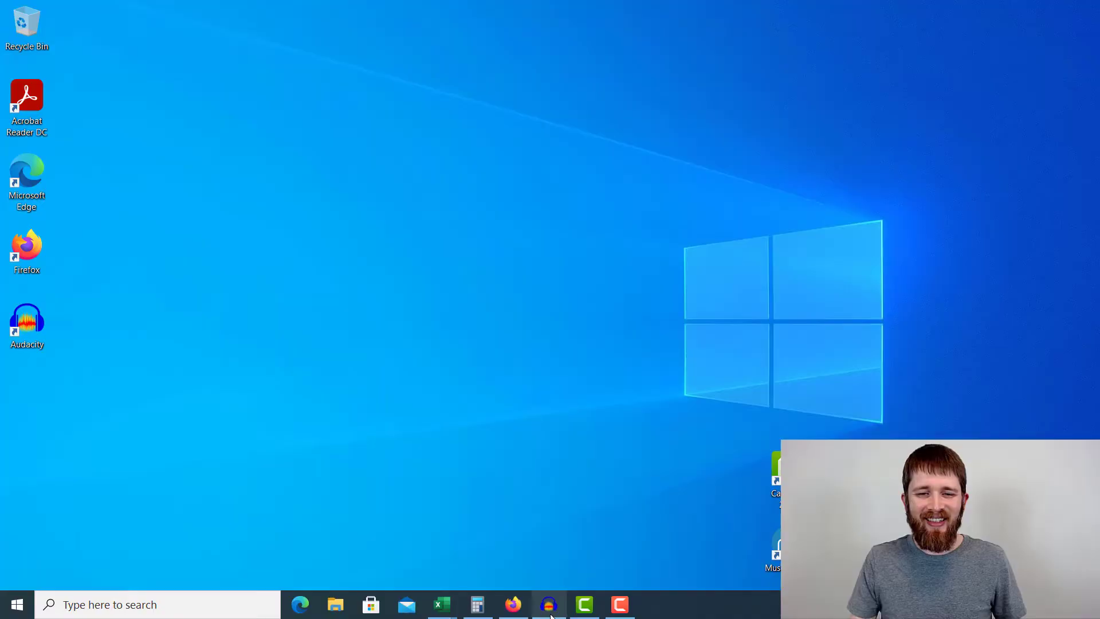
- Import the song 'BSC State of Mind - Squadda B' into Audacity as a stereo track
click(550, 612)
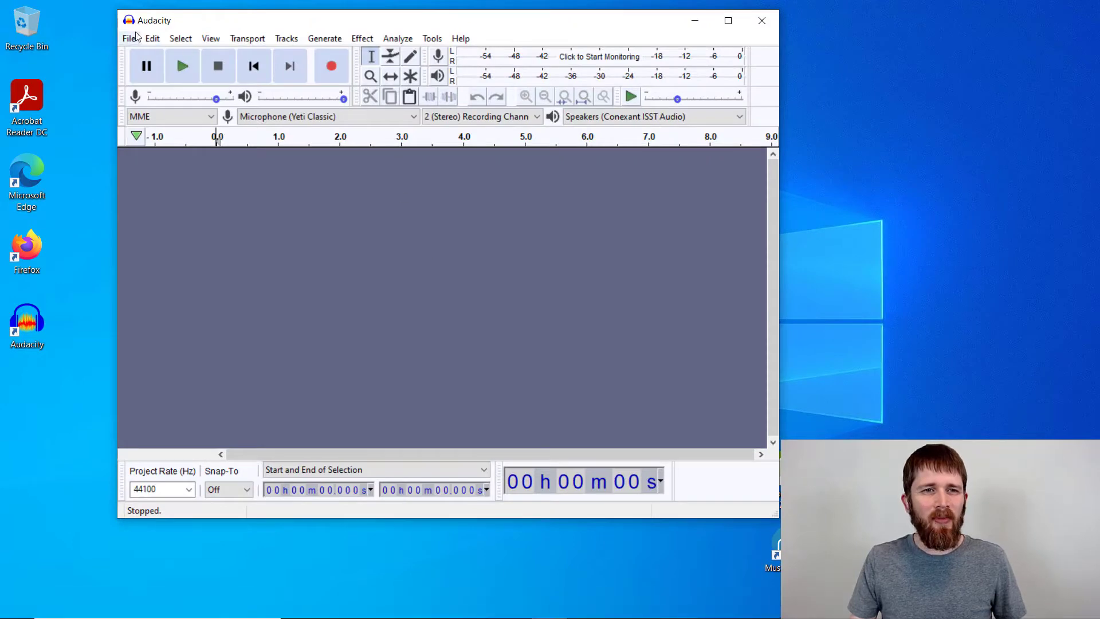
click(136, 37)
mouse_move(204, 160)
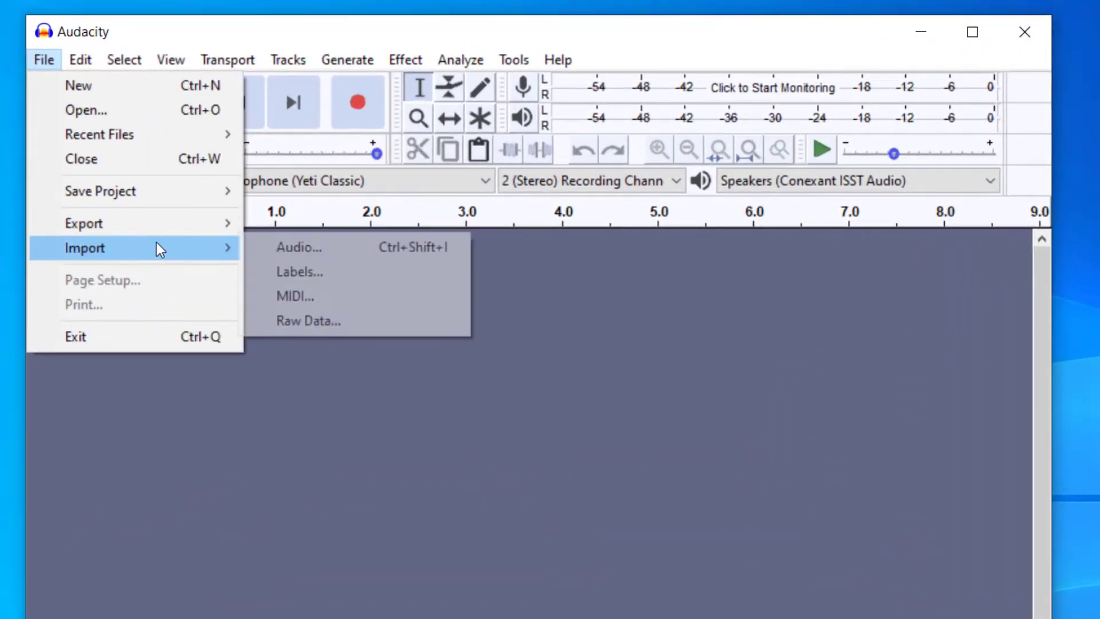
click(300, 247)
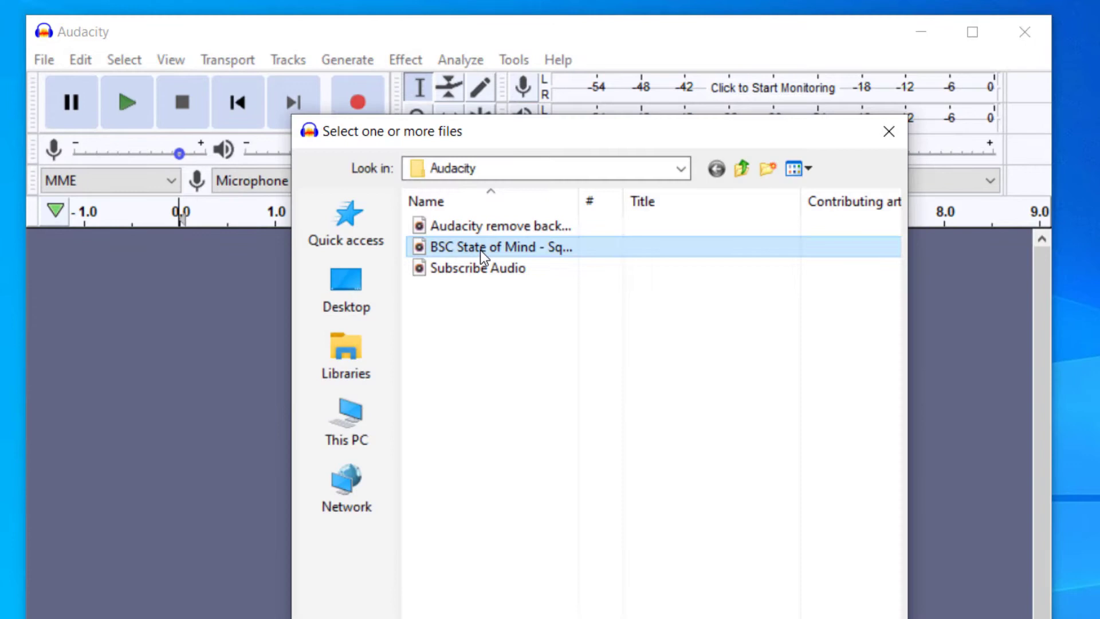
double_click(480, 250)
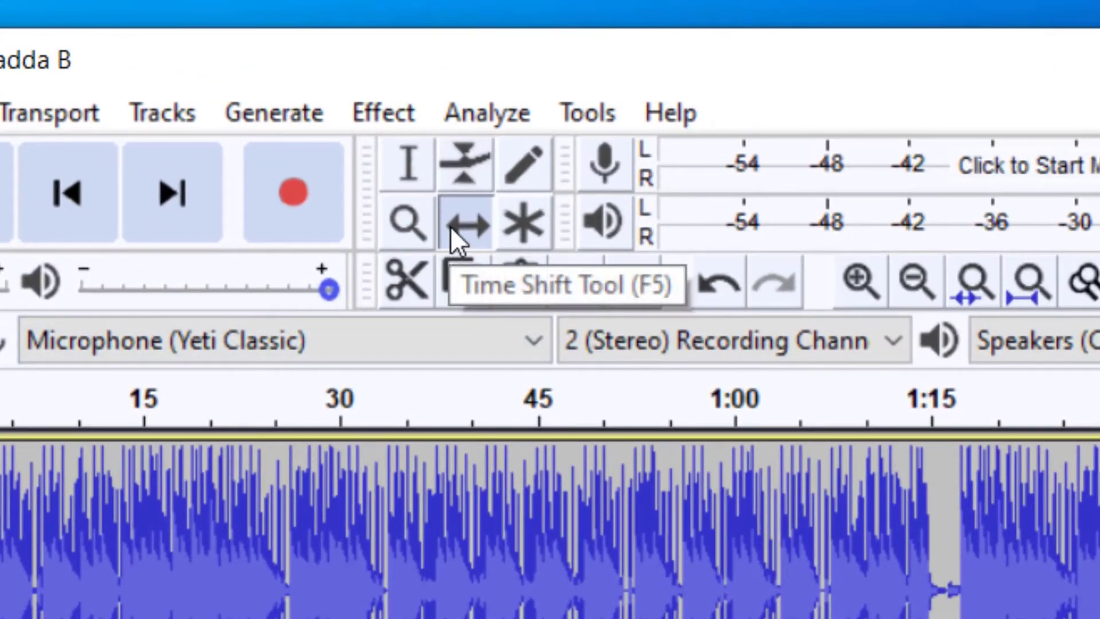
- Test-slide the song clip back to the timeline start, then place the edit point at about 0:27
click(450, 226)
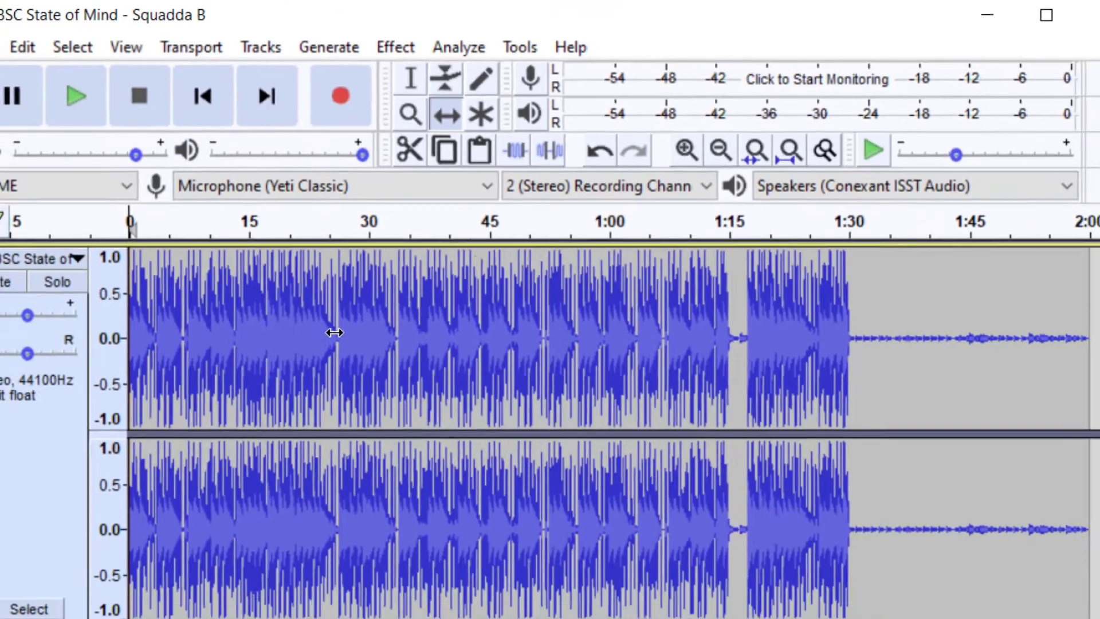
mouse_move(335, 332)
mouse_down()
mouse_move(466, 330)
mouse_move(338, 341)
mouse_up()
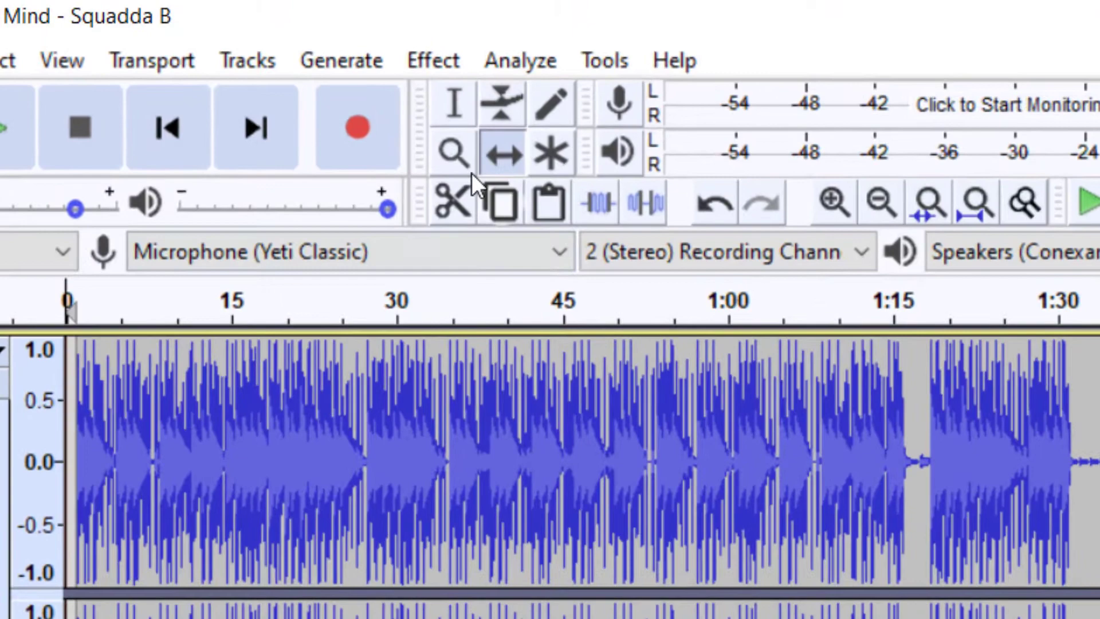
click(451, 106)
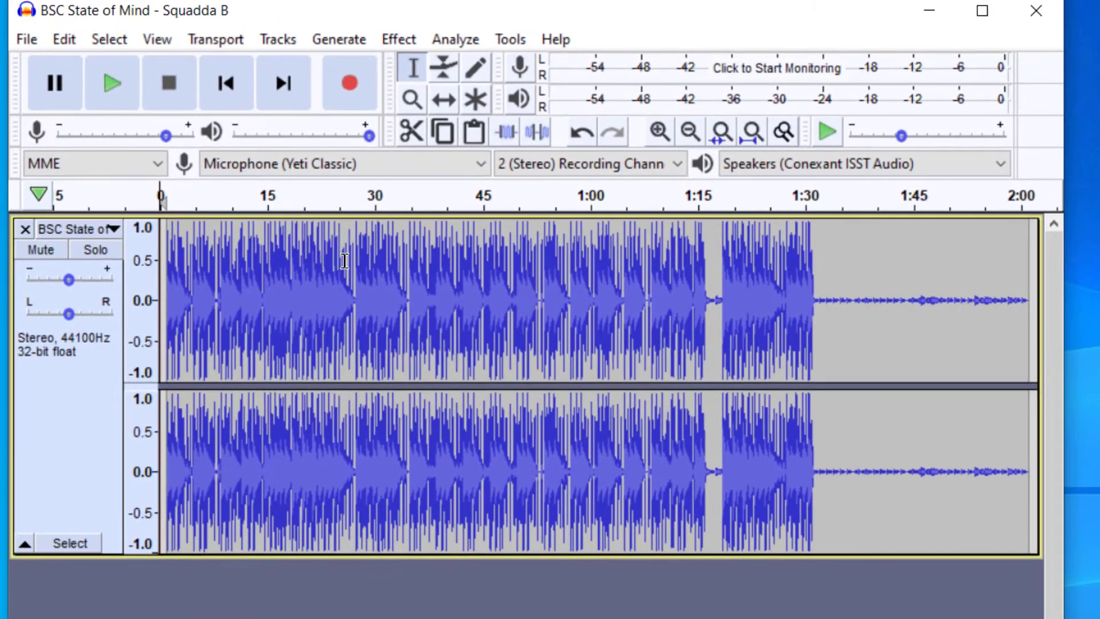
click(350, 261)
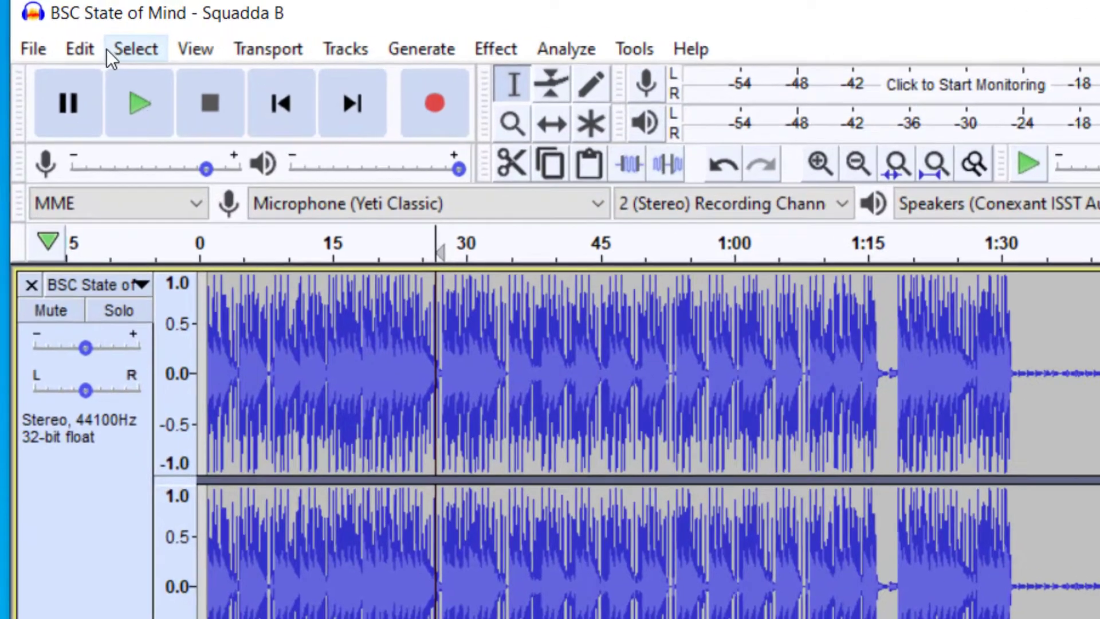
- Split the song at 0:27 and drag the later clip right to start near 0:36
click(64, 39)
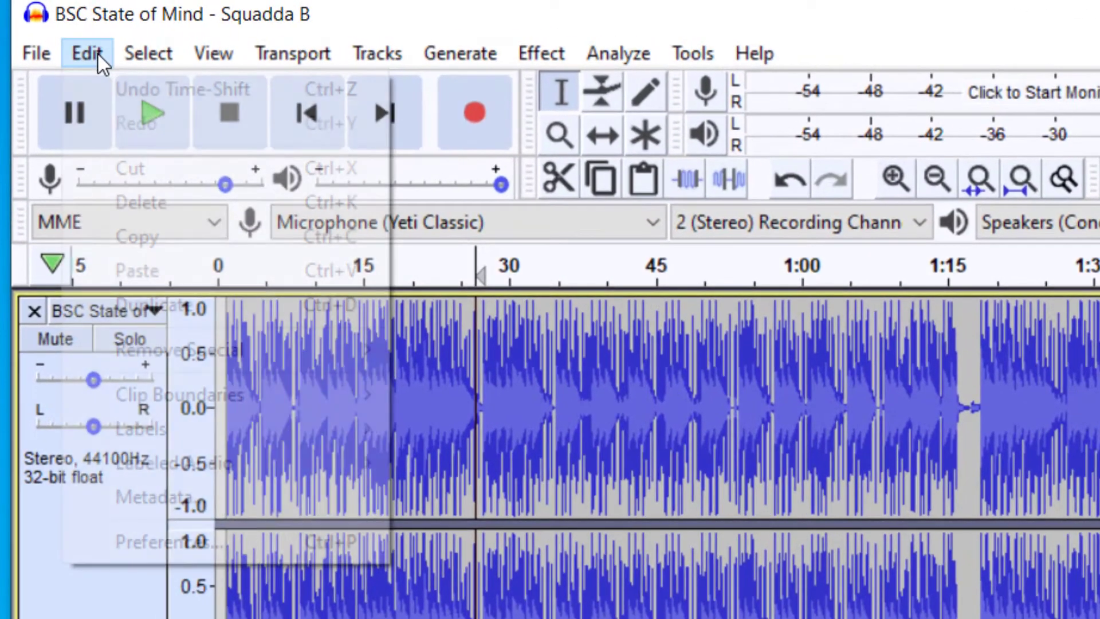
mouse_move(301, 393)
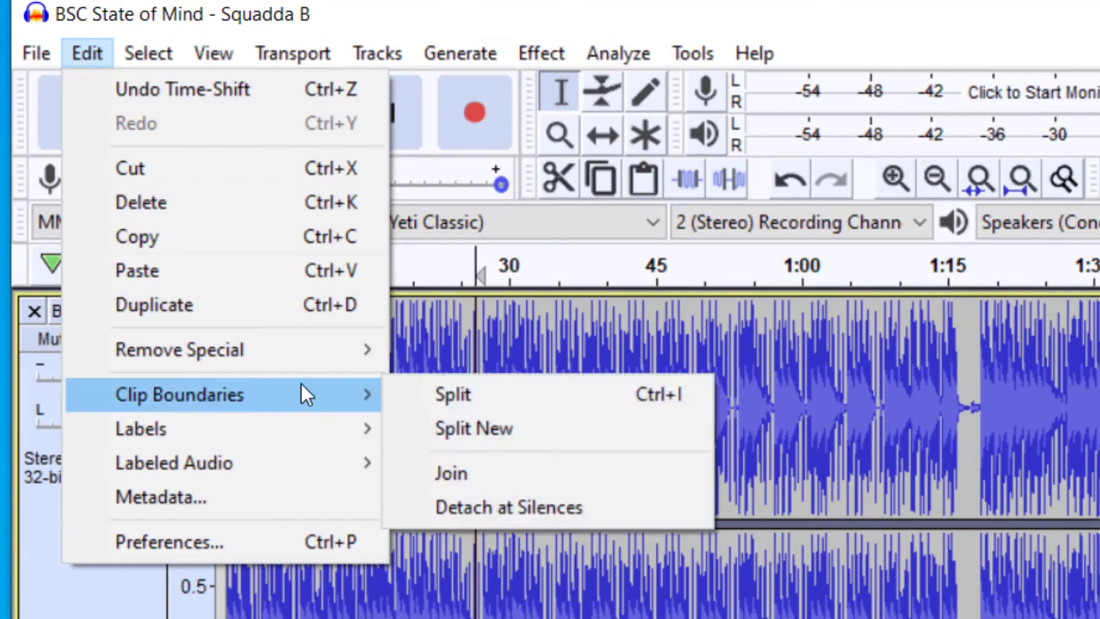
click(474, 394)
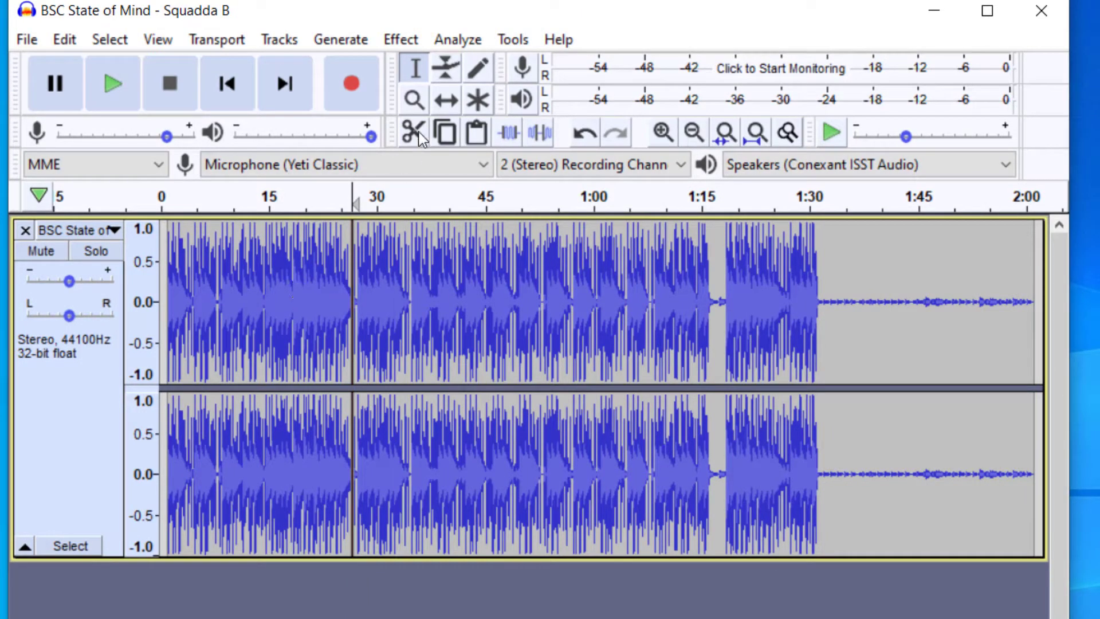
click(448, 102)
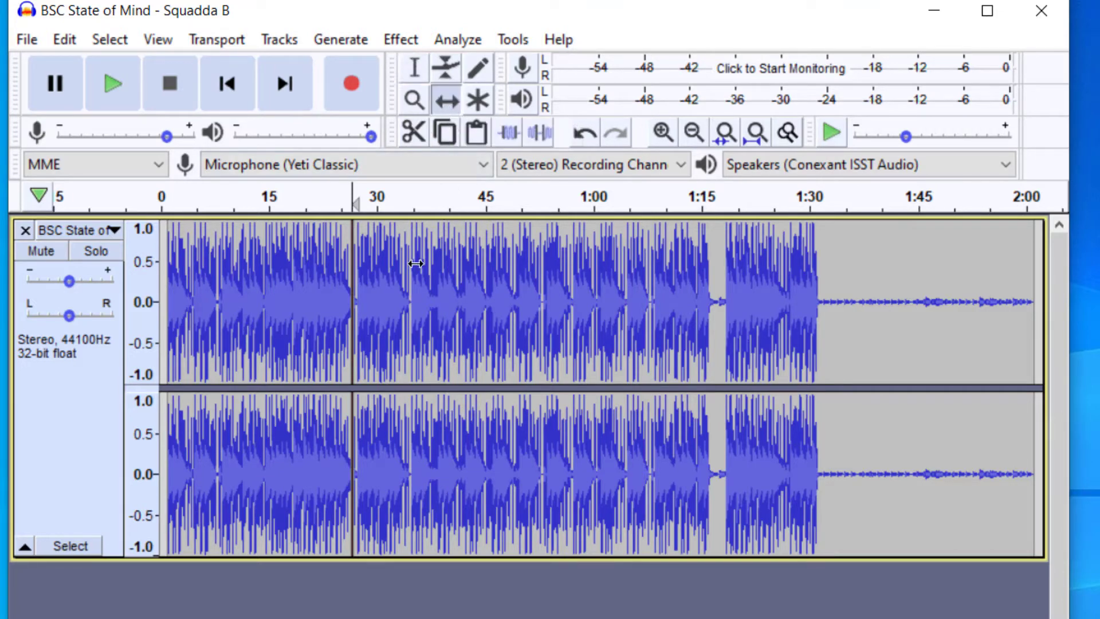
drag(410, 269, 457, 281)
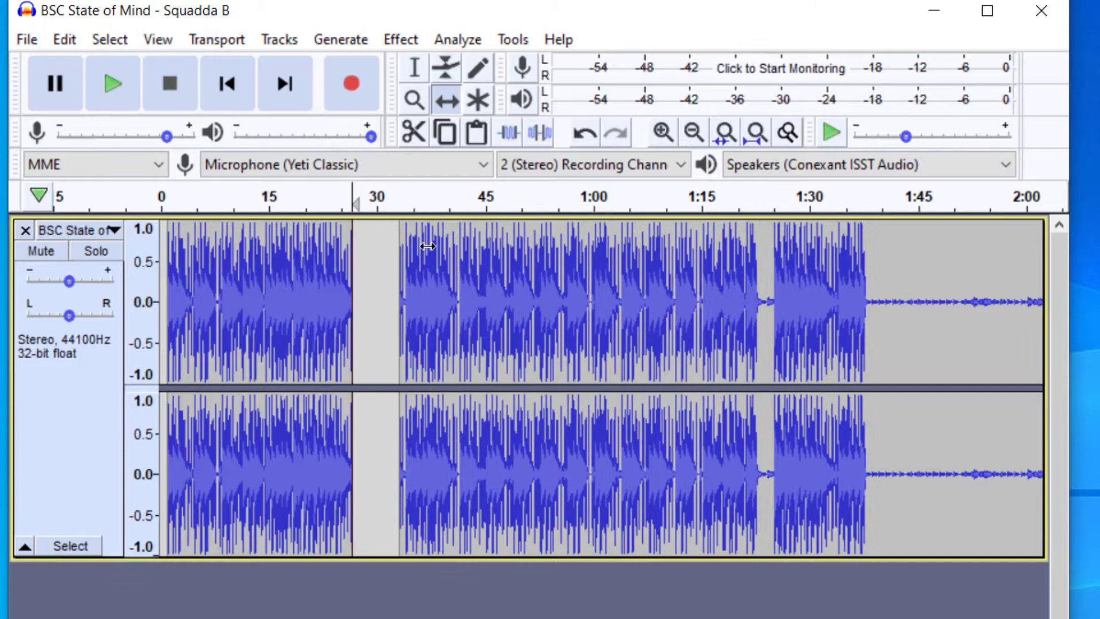
- Place an edit point at about 0:46 and push the remaining clip right, leaving a gap until about 0:56
click(414, 70)
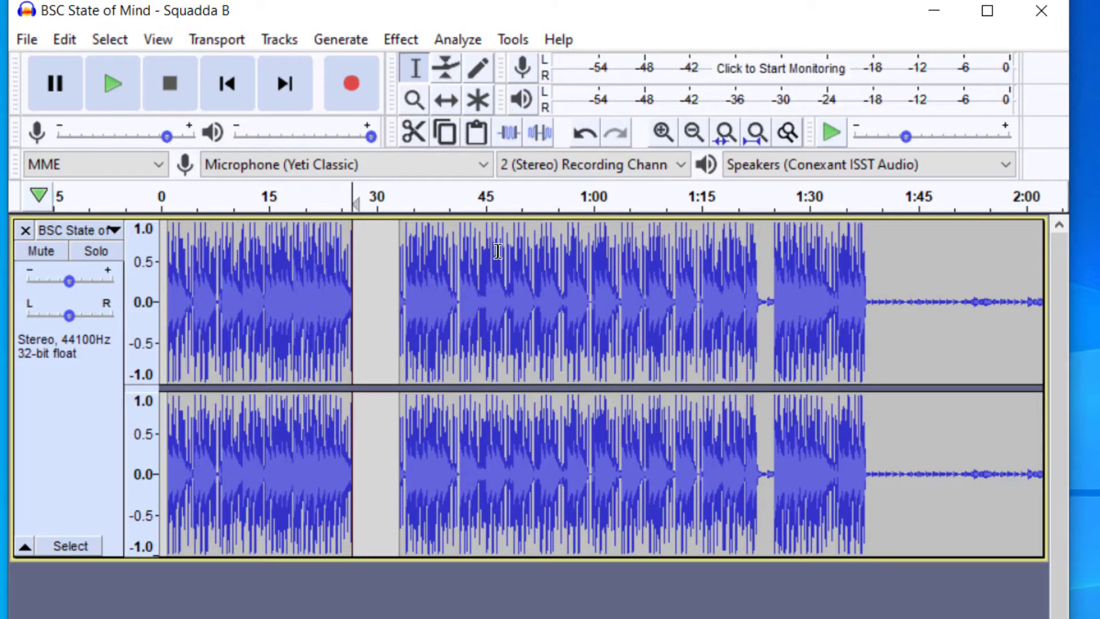
click(499, 266)
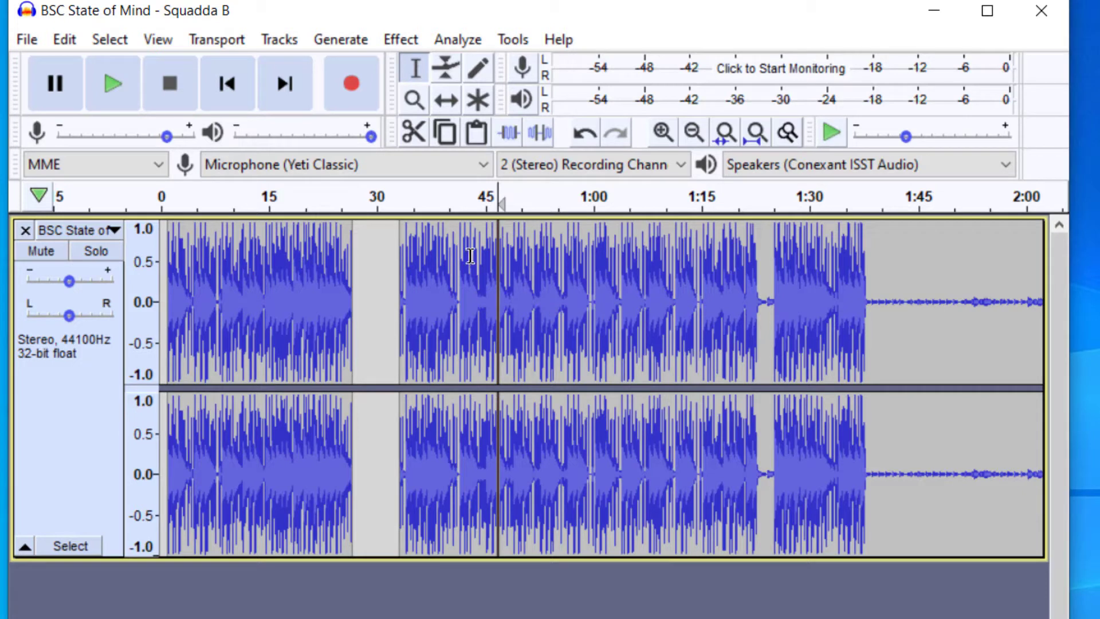
click(458, 104)
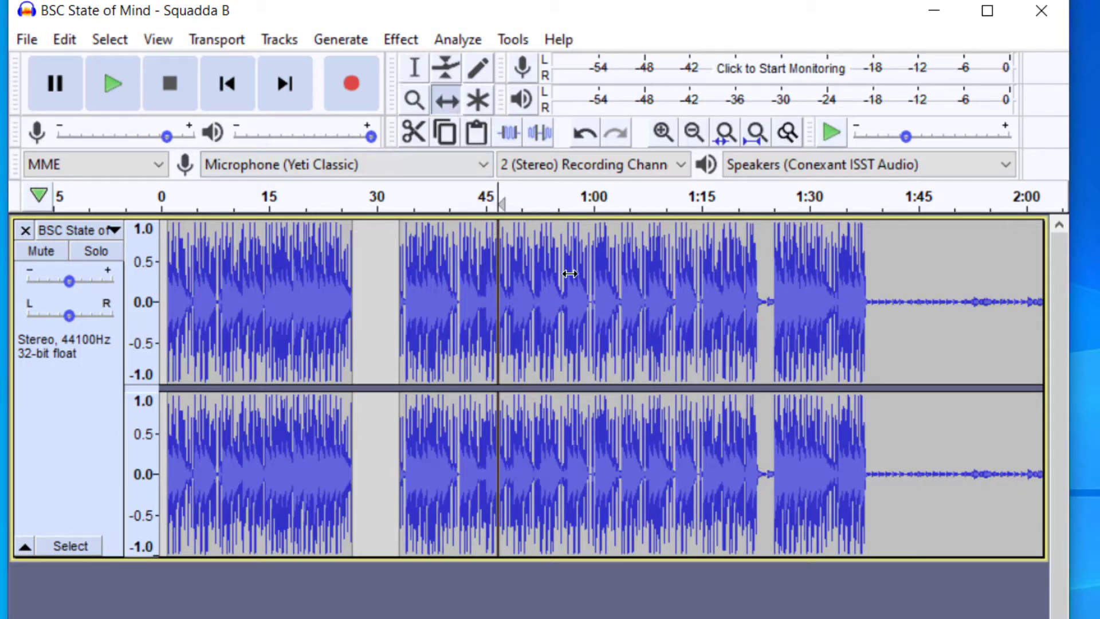
drag(569, 274, 636, 276)
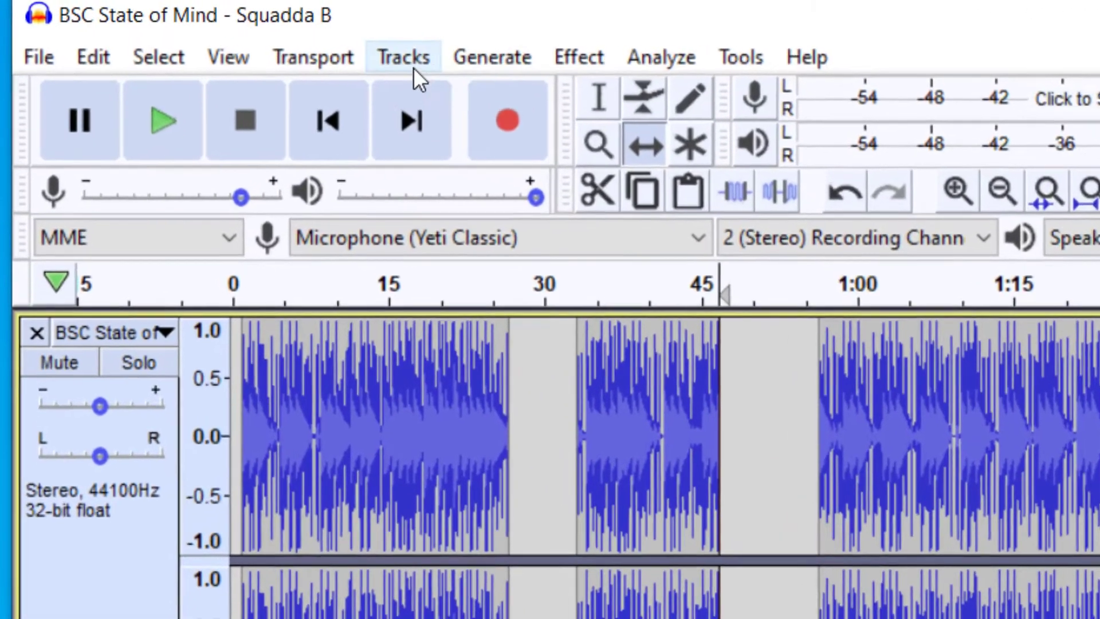
- Add a new stereo track and nudge the middle clip to span about 0:39–0:53
click(279, 39)
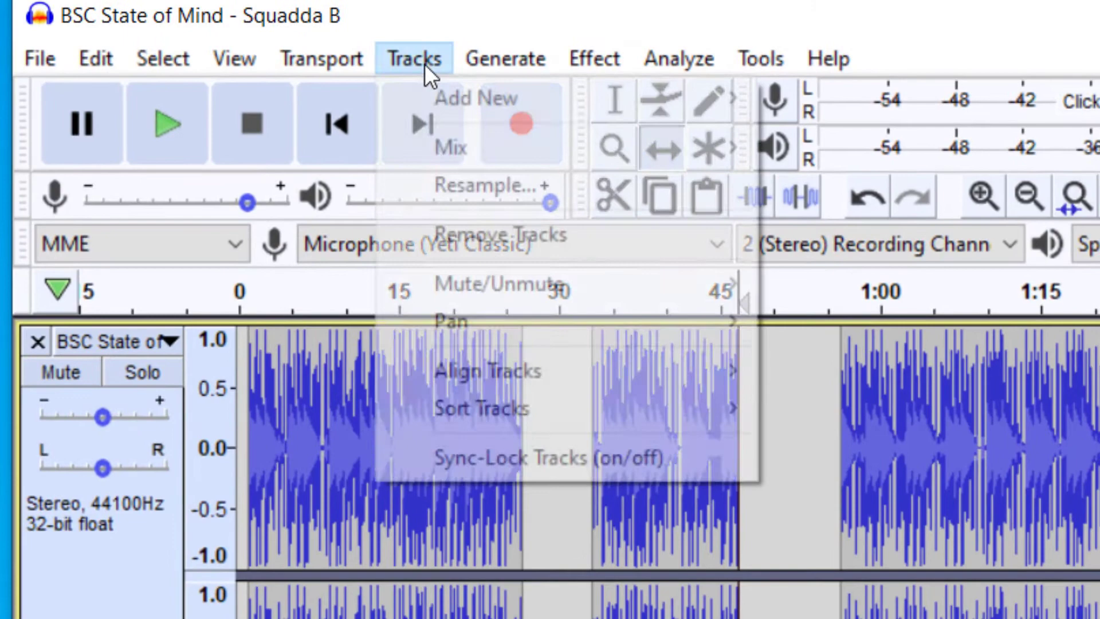
mouse_move(488, 95)
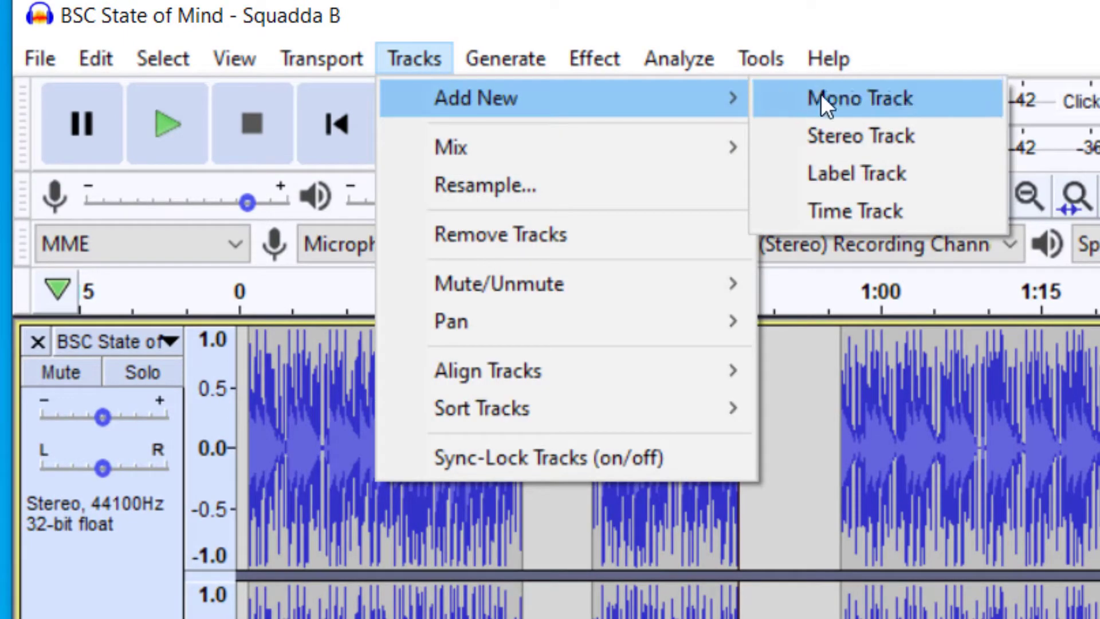
click(837, 133)
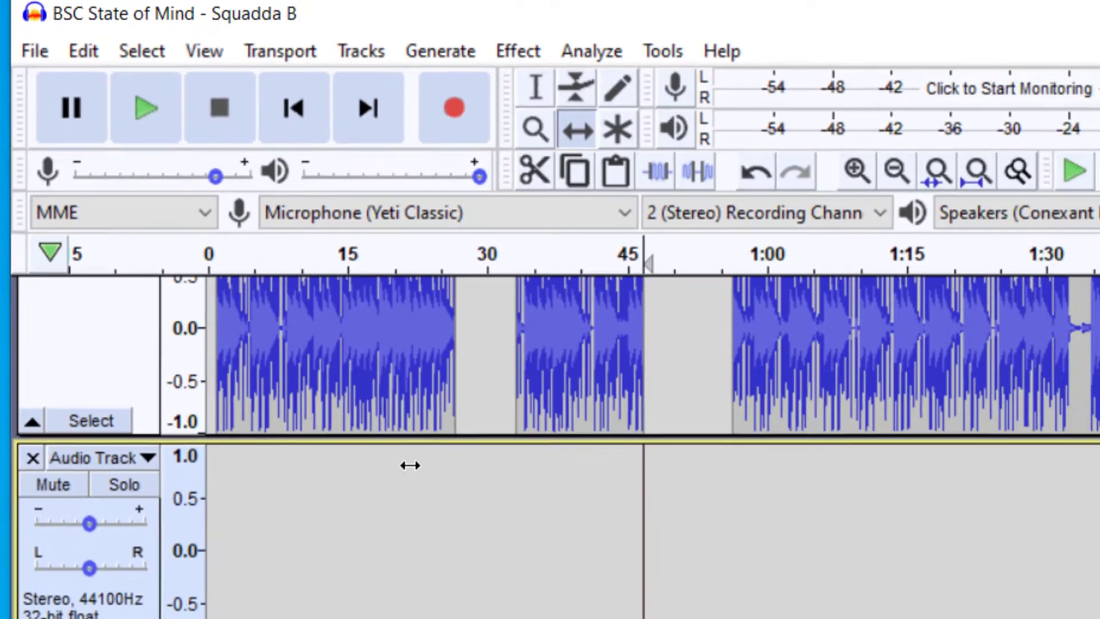
scroll(384, 350, up, 3)
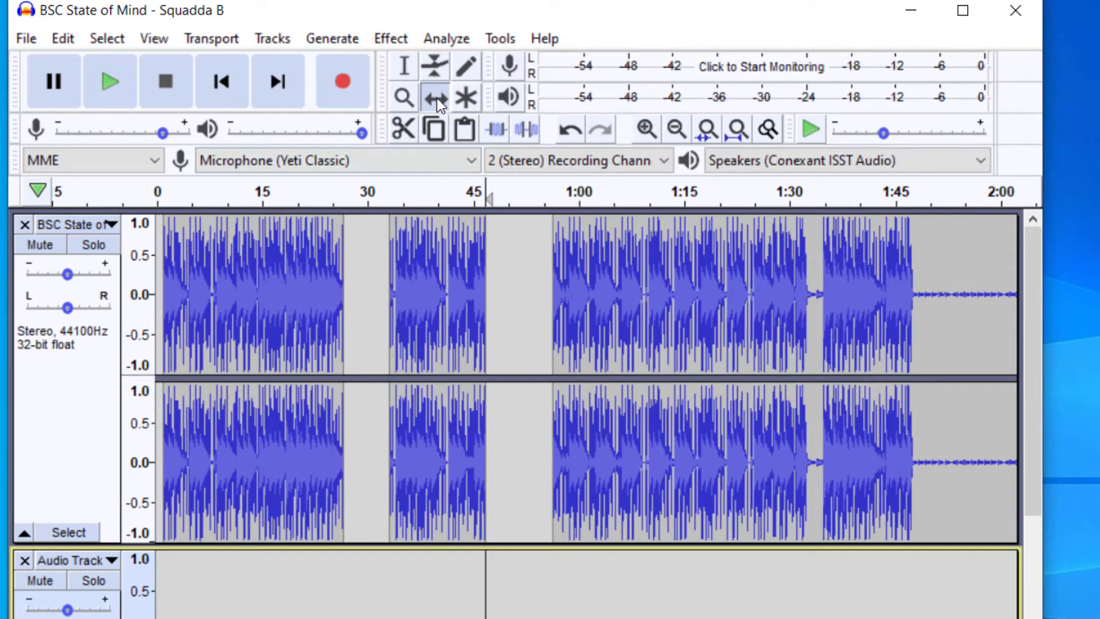
drag(437, 247, 469, 246)
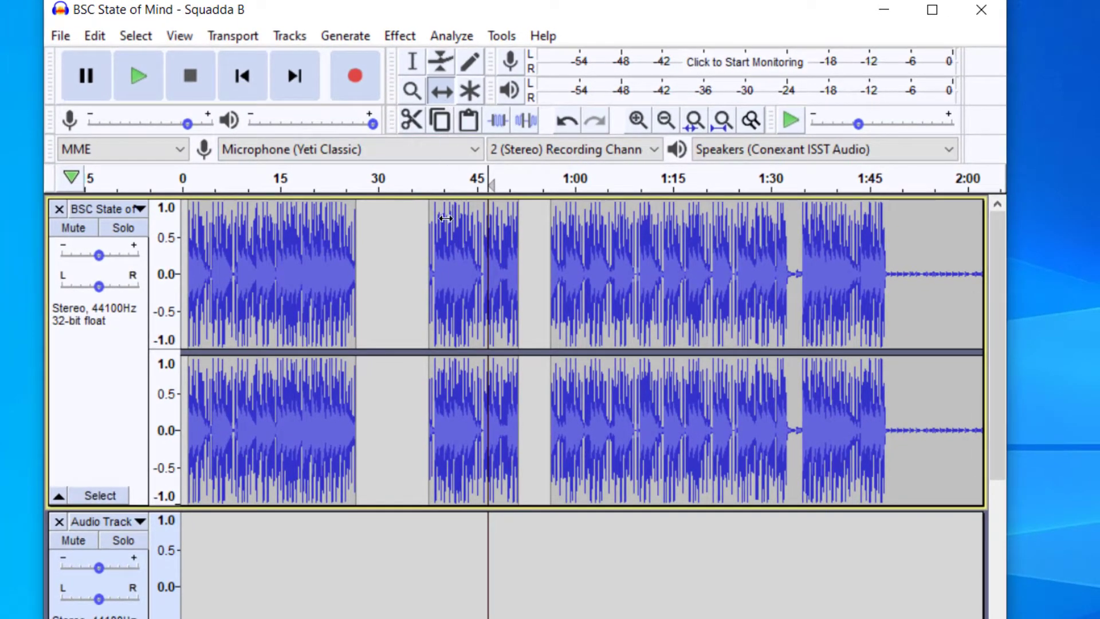
- Drag the middle clip into the new Audio Track and slide the last clip left to resume at 0:40
drag(461, 290, 381, 518)
scroll(388, 429, up, 3)
drag(546, 286, 440, 200)
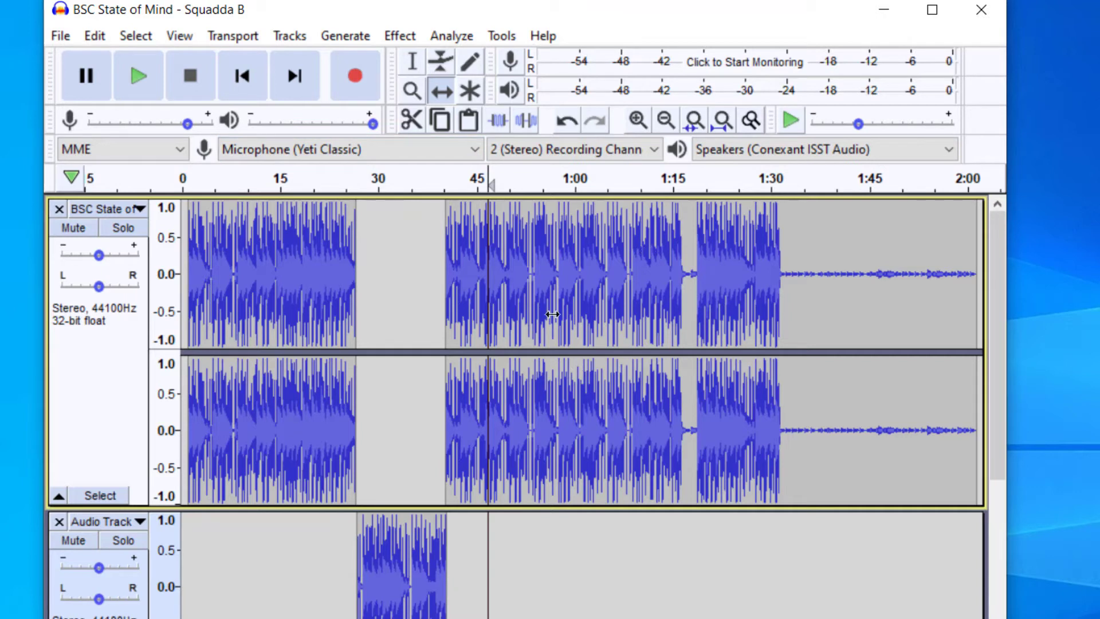
click(59, 39)
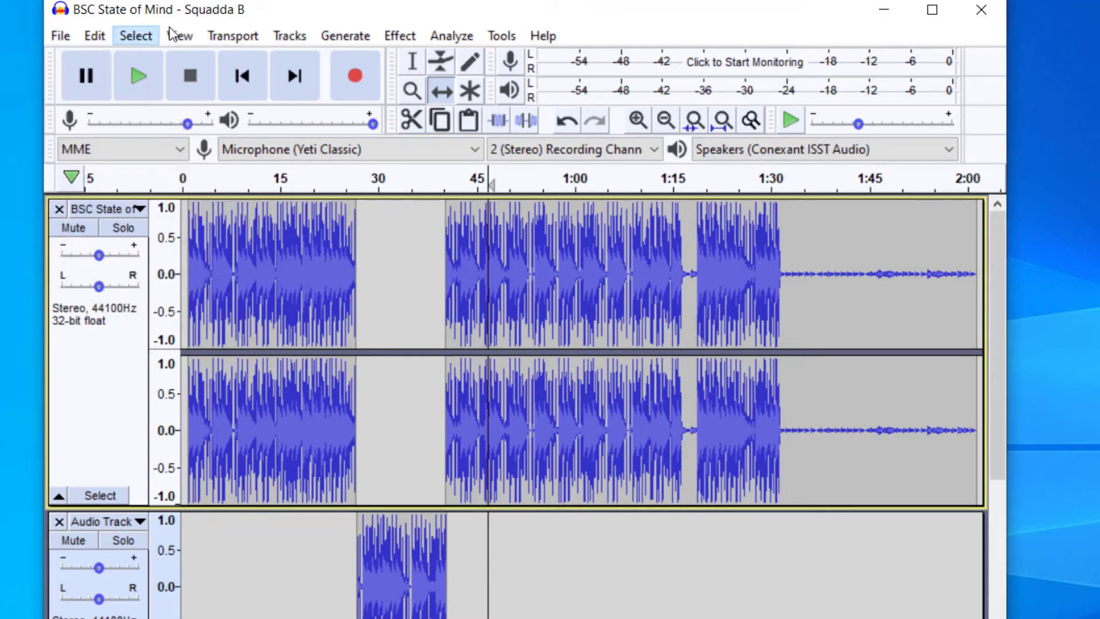
click(329, 17)
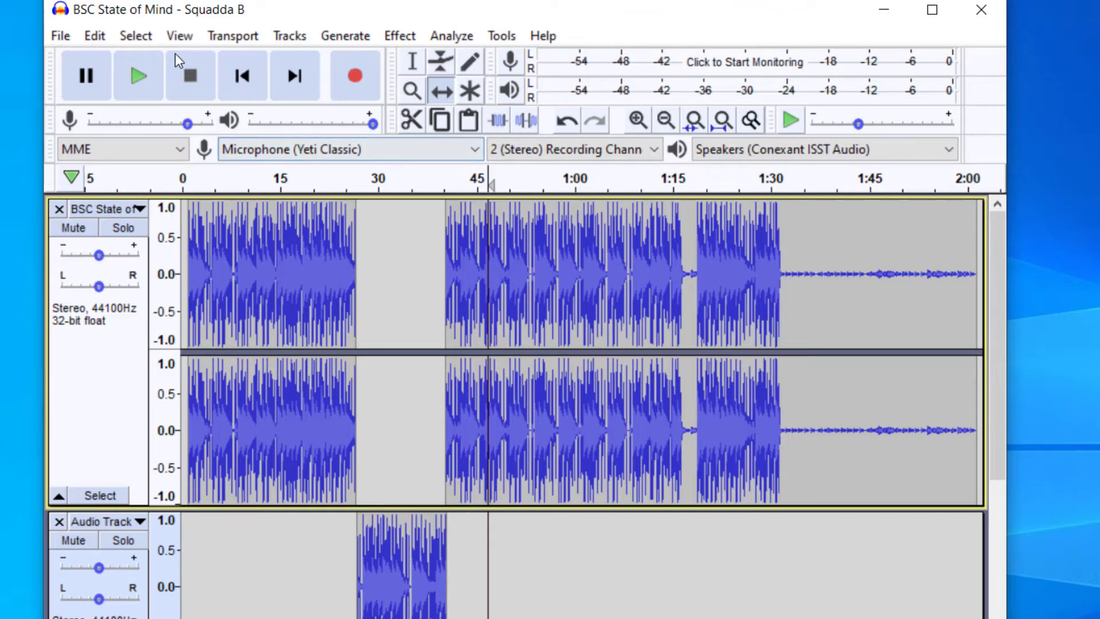
- Select the song's opening section and add a label named 'Track 1' over it
click(412, 64)
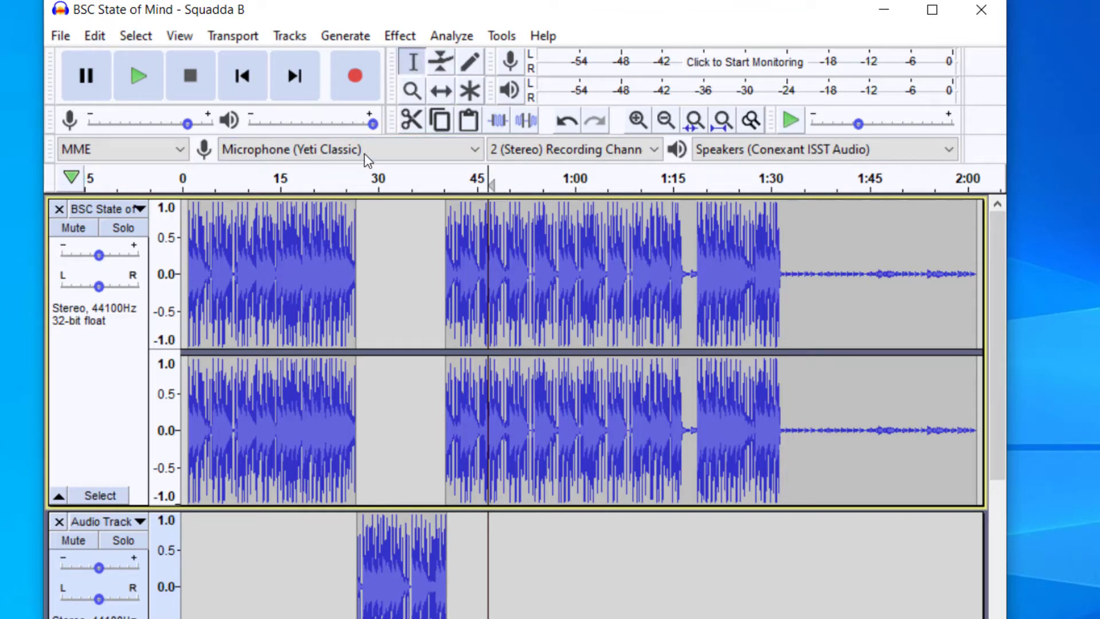
drag(214, 235, 318, 237)
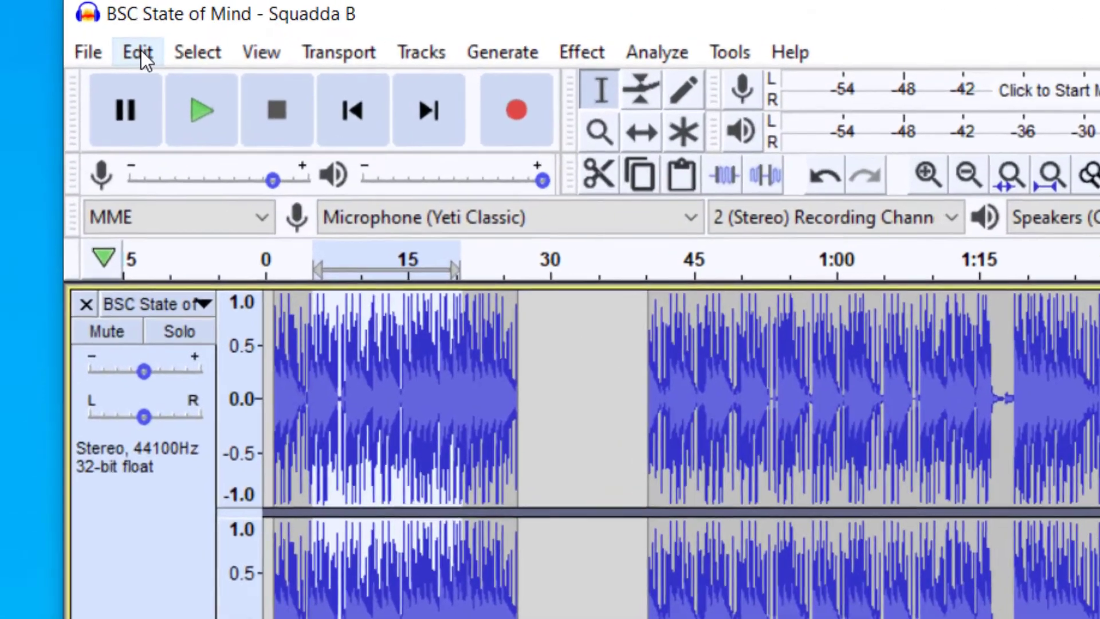
click(95, 35)
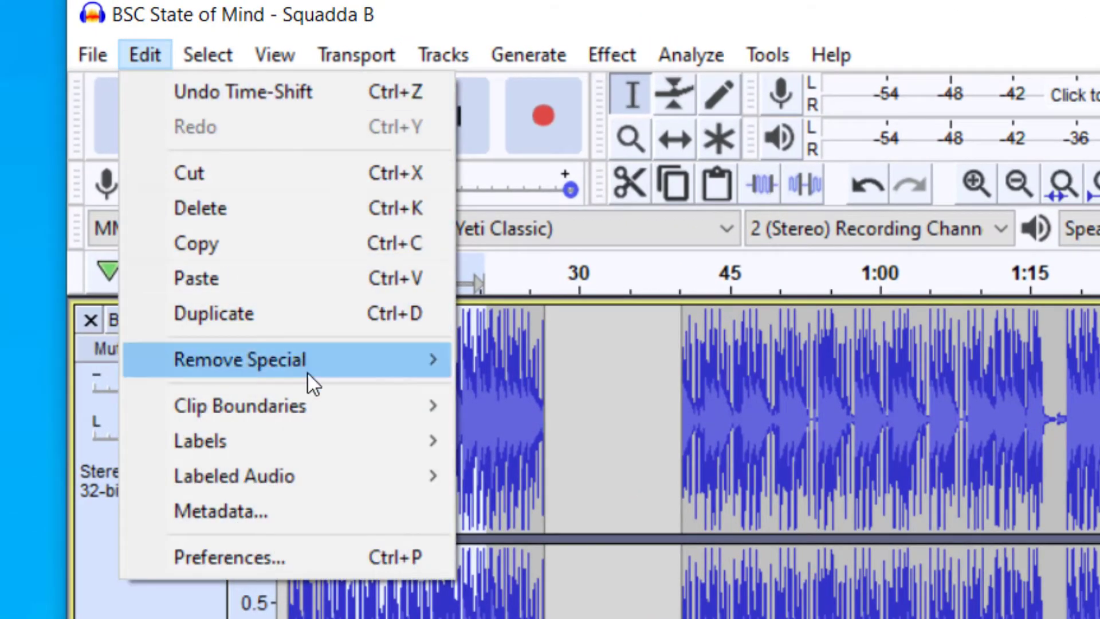
mouse_move(314, 441)
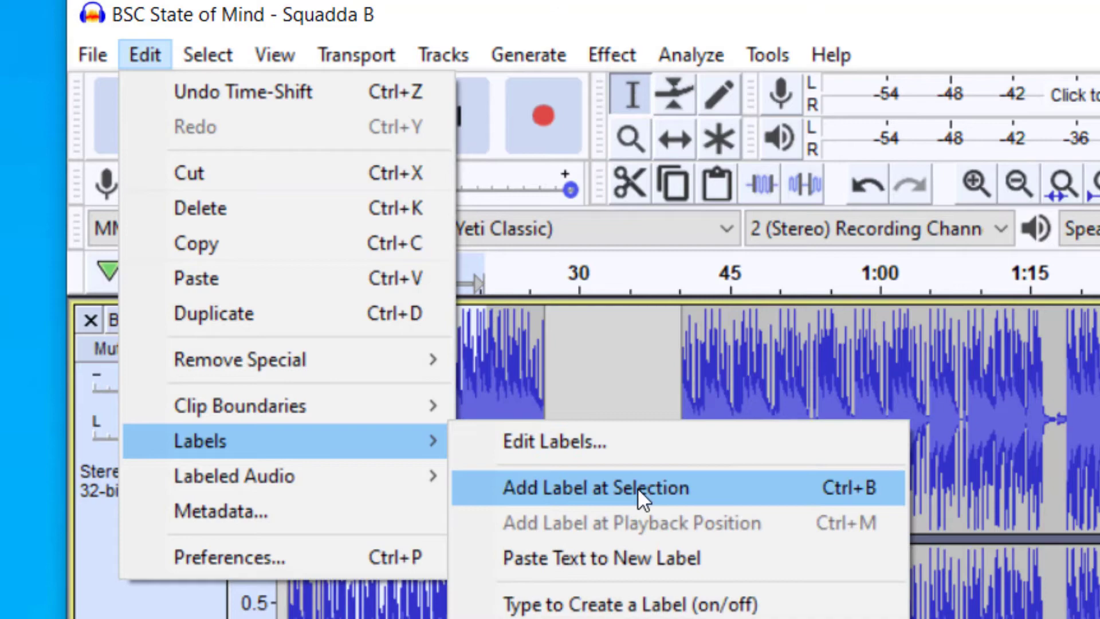
click(638, 488)
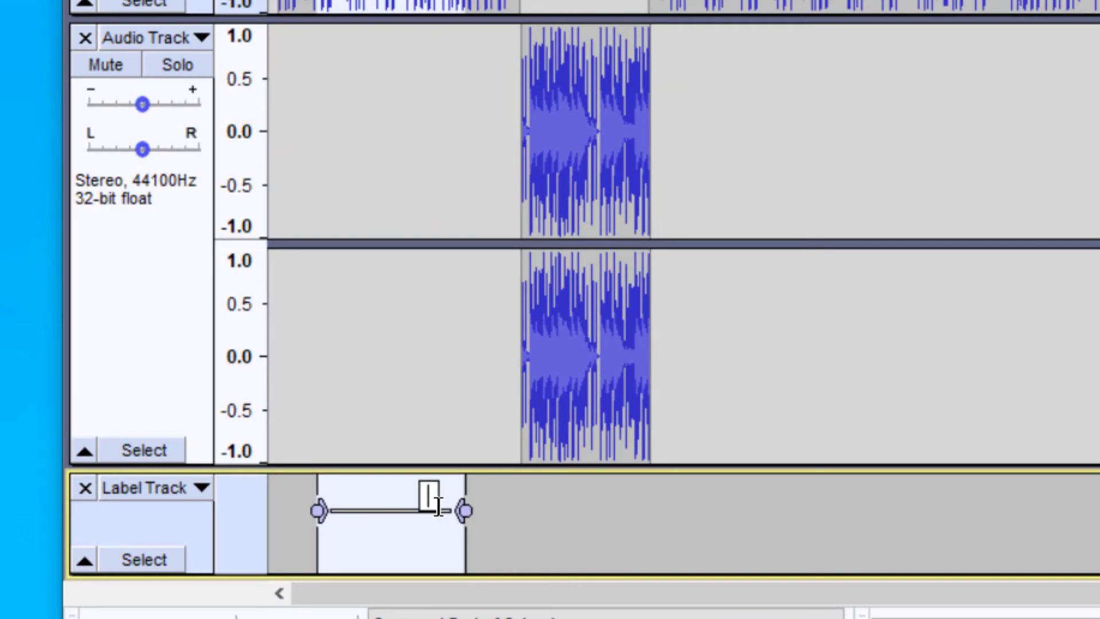
text(Track)
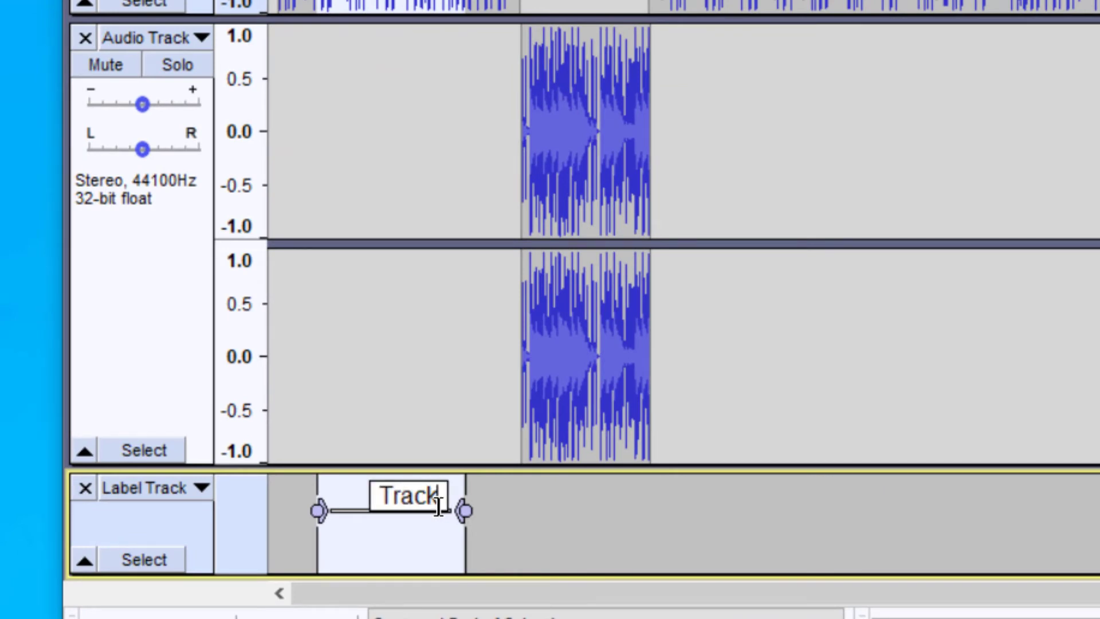
text( 1)
key(Return)
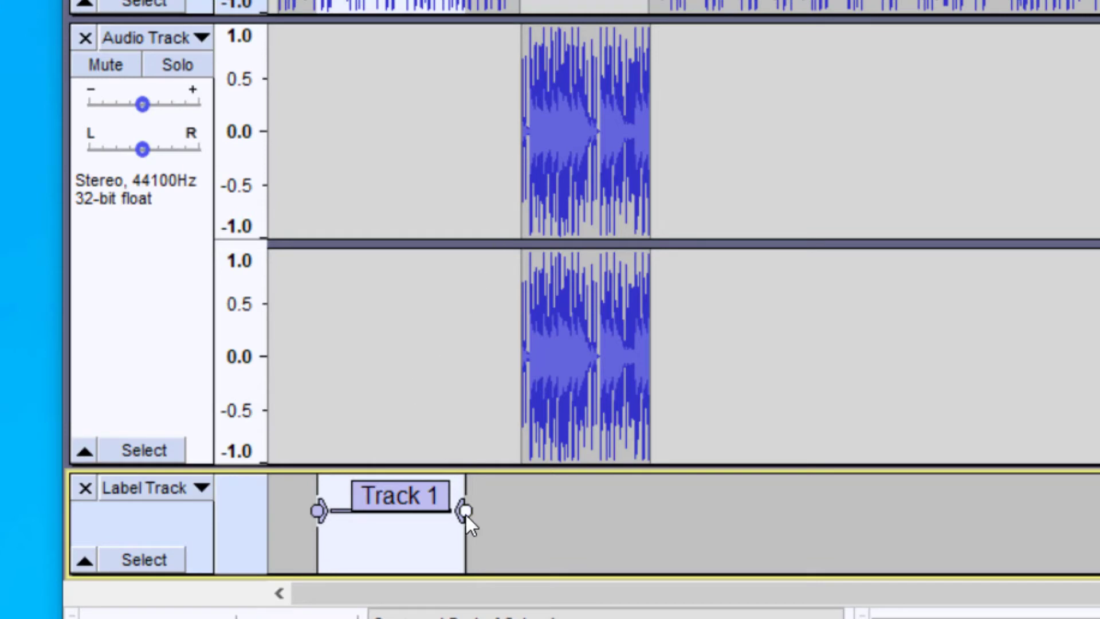
- Adjust the Track 1 label's edges, then select the next section of the song
drag(466, 515, 486, 515)
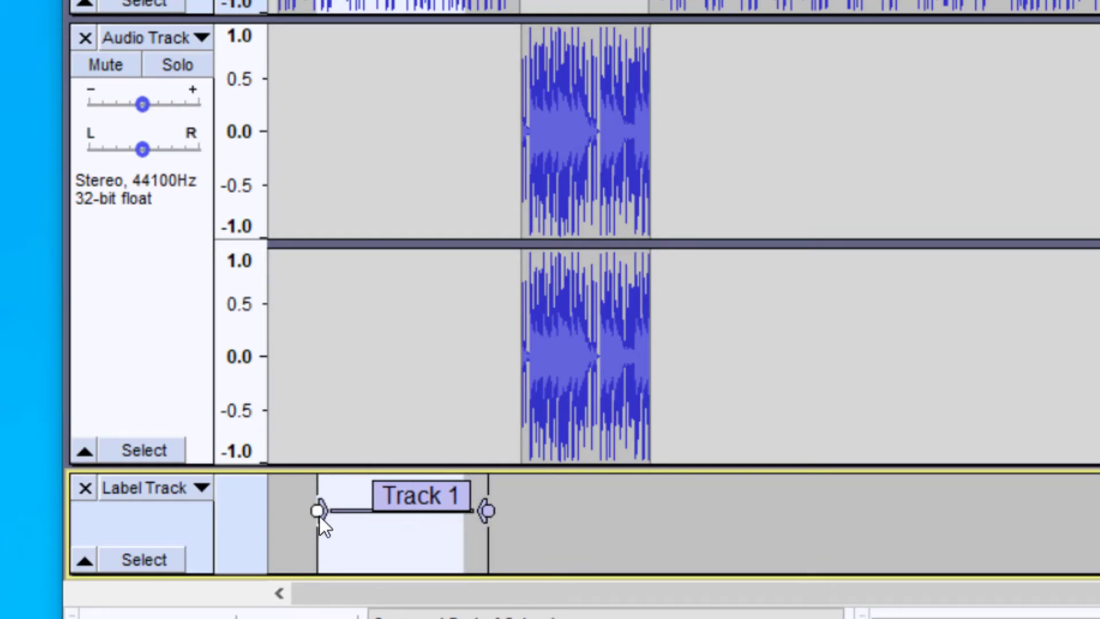
drag(318, 516, 306, 516)
scroll(584, 97, up, 2)
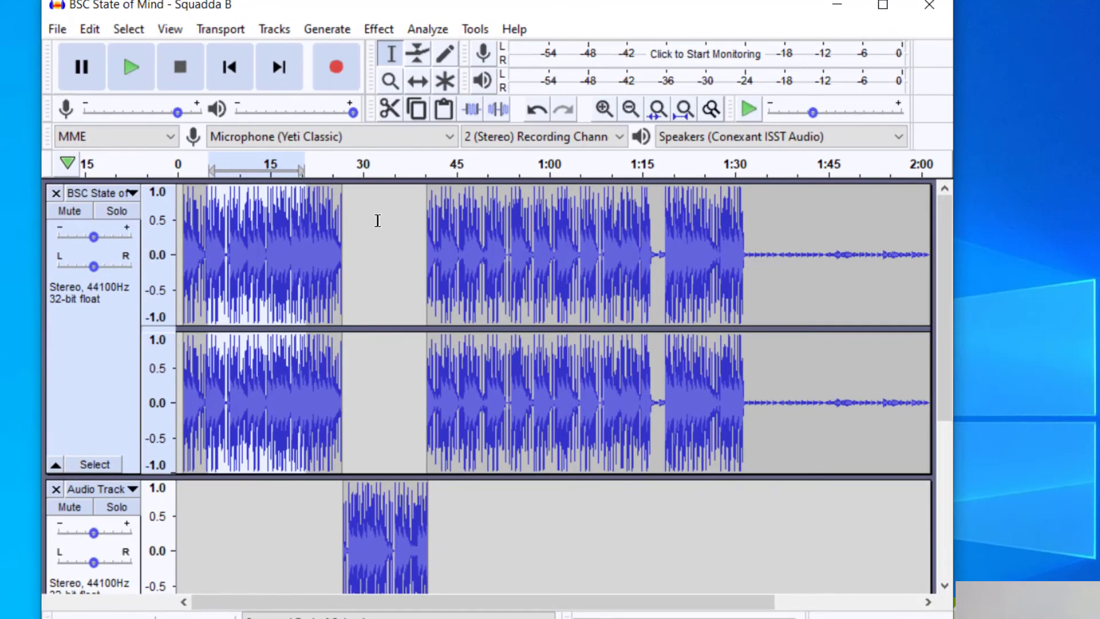
drag(378, 219, 607, 245)
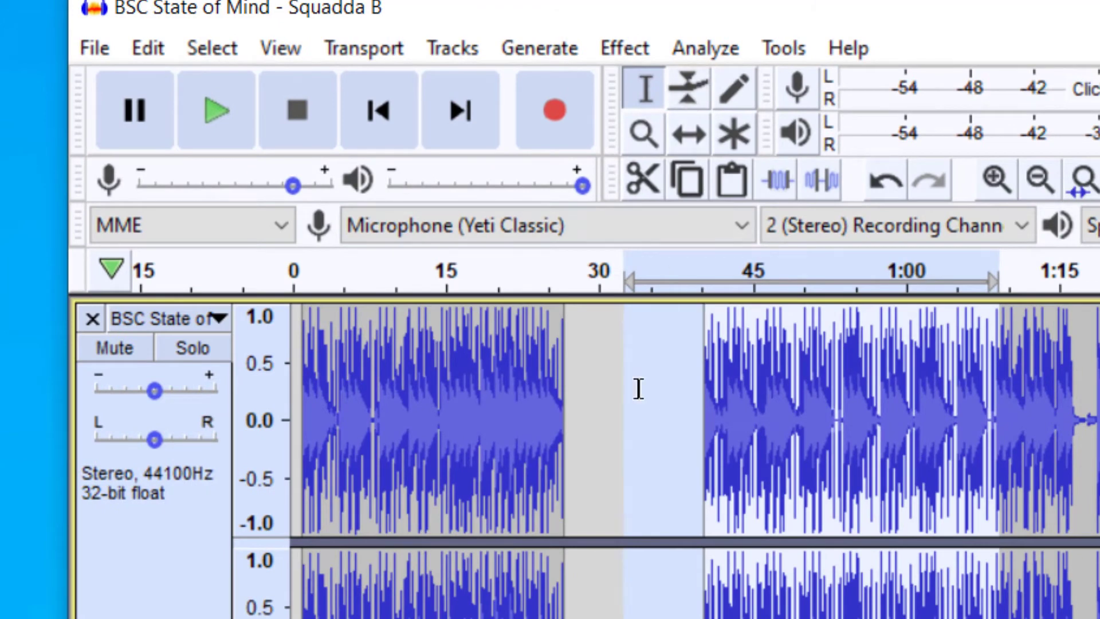
- Add a label named 'Track 2' over the selected range, roughly 0:32–1:09
click(147, 50)
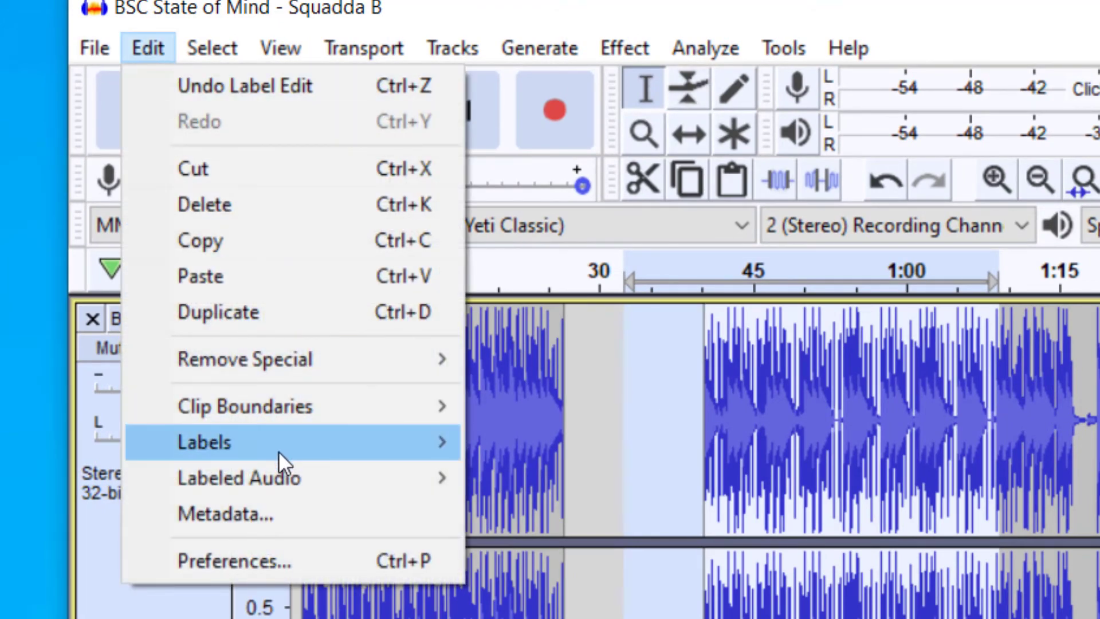
mouse_move(312, 442)
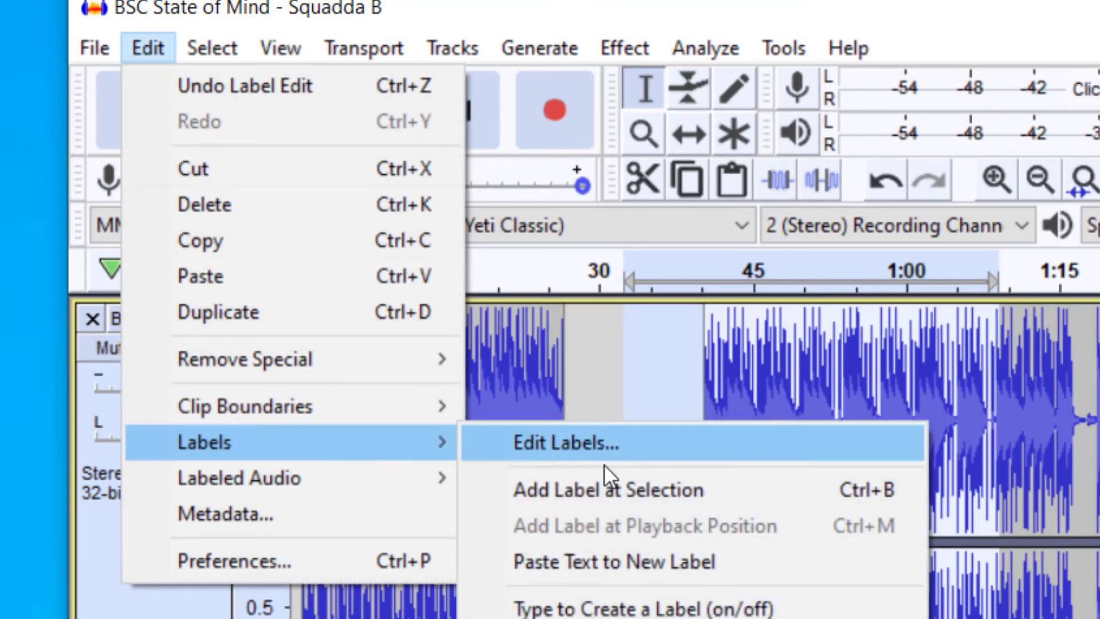
click(617, 489)
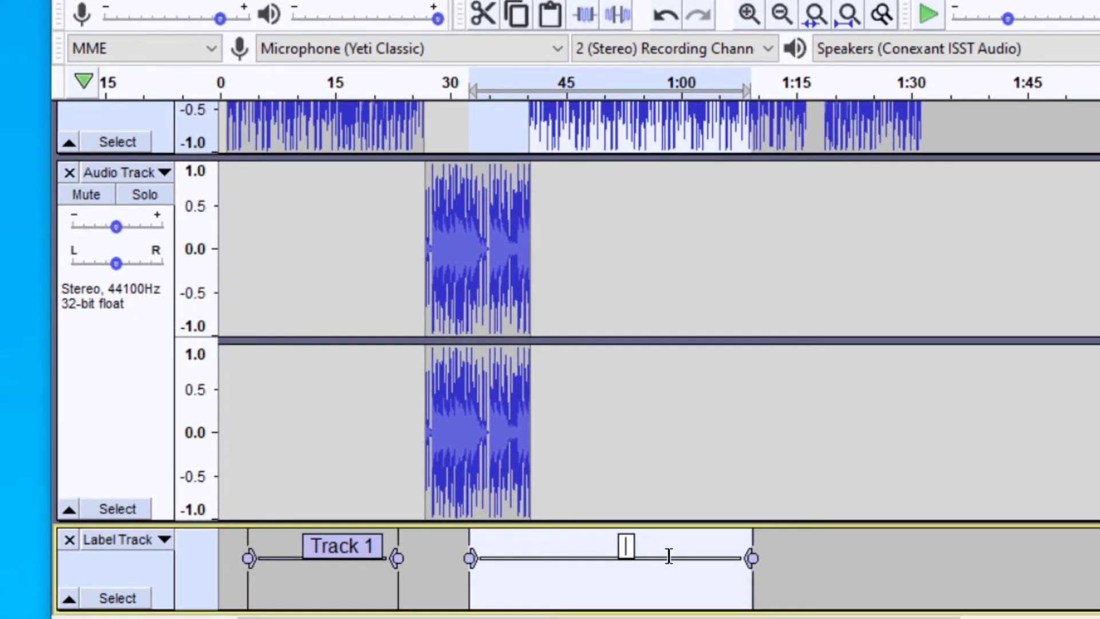
text(Track 2)
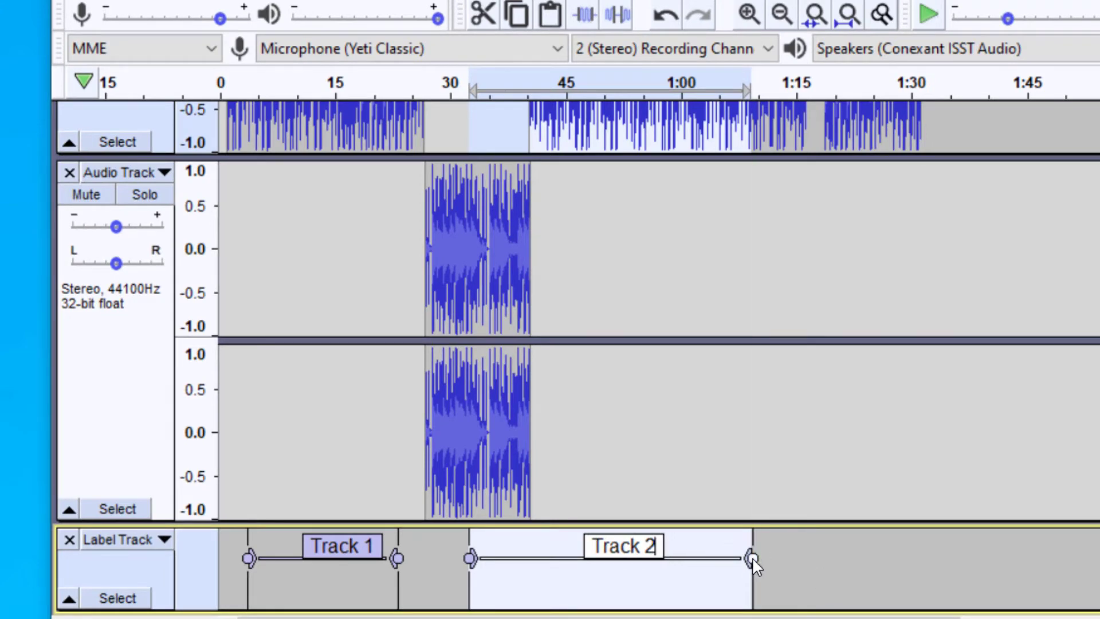
click(777, 567)
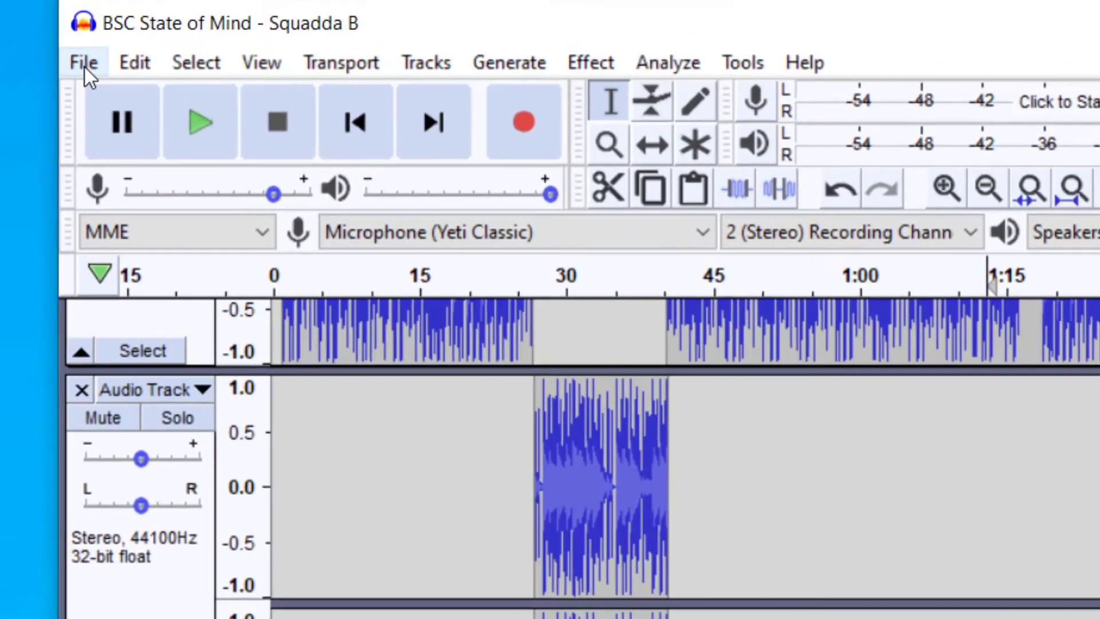
click(85, 67)
mouse_move(166, 332)
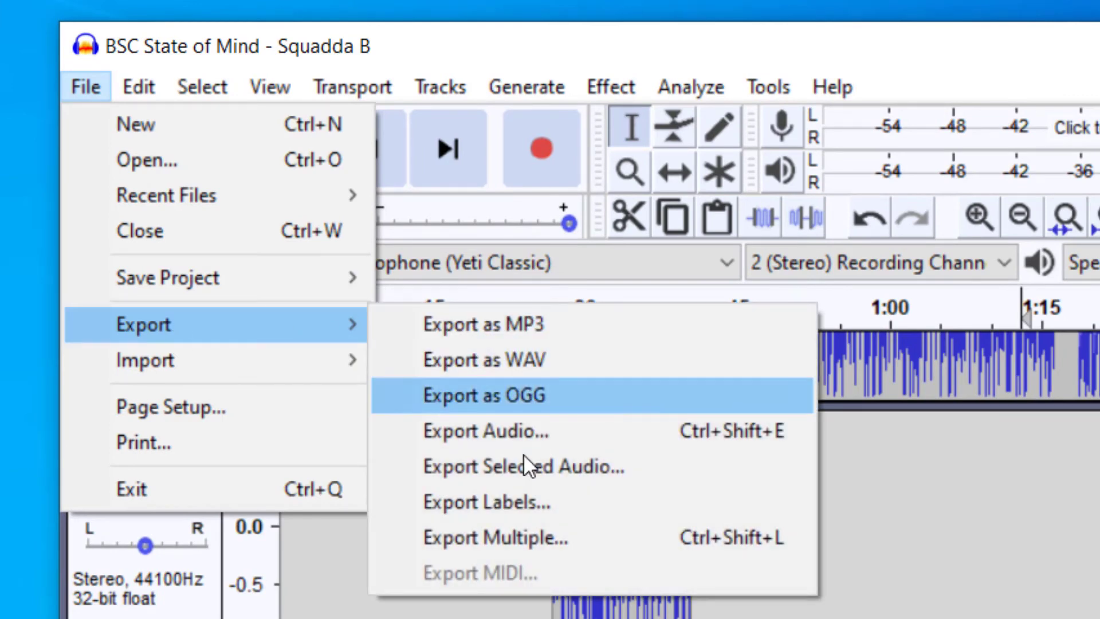
click(523, 535)
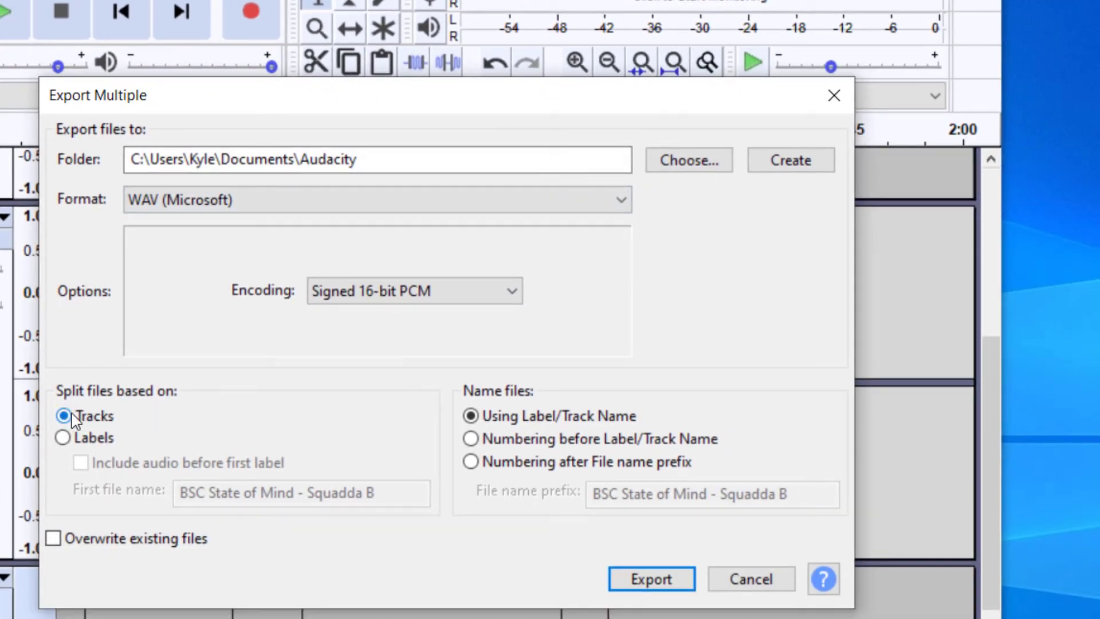
click(654, 580)
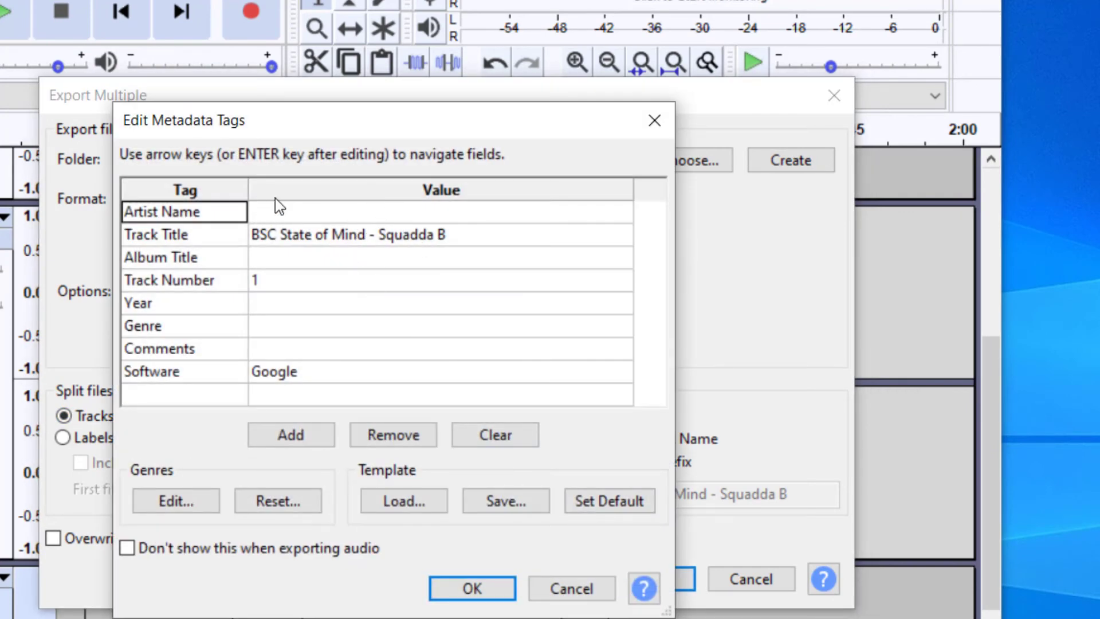
click(596, 589)
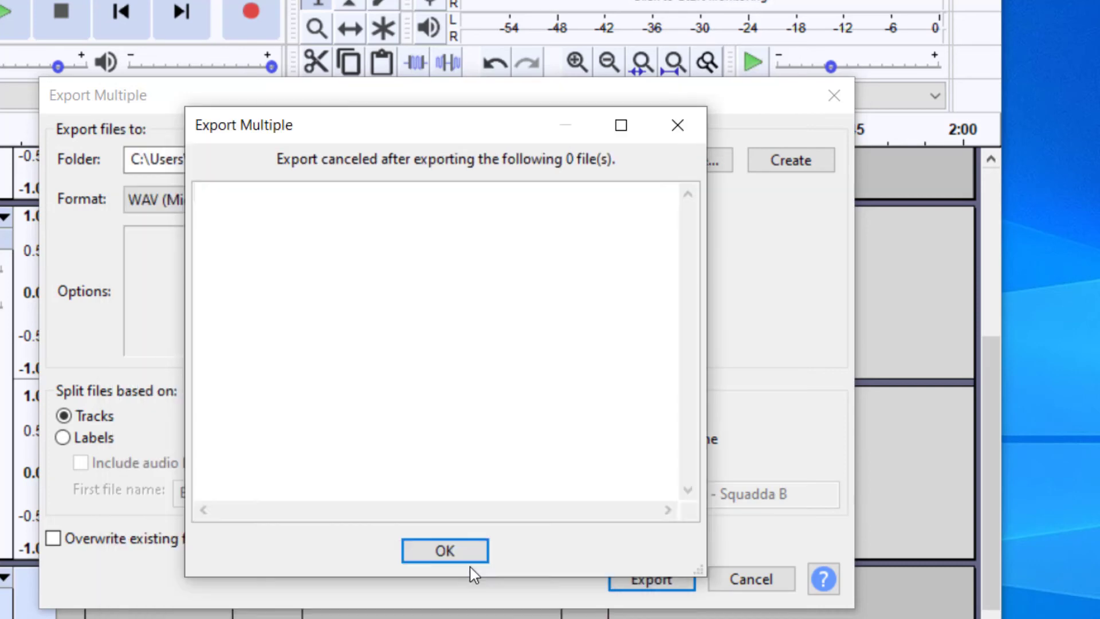
click(444, 551)
click(752, 587)
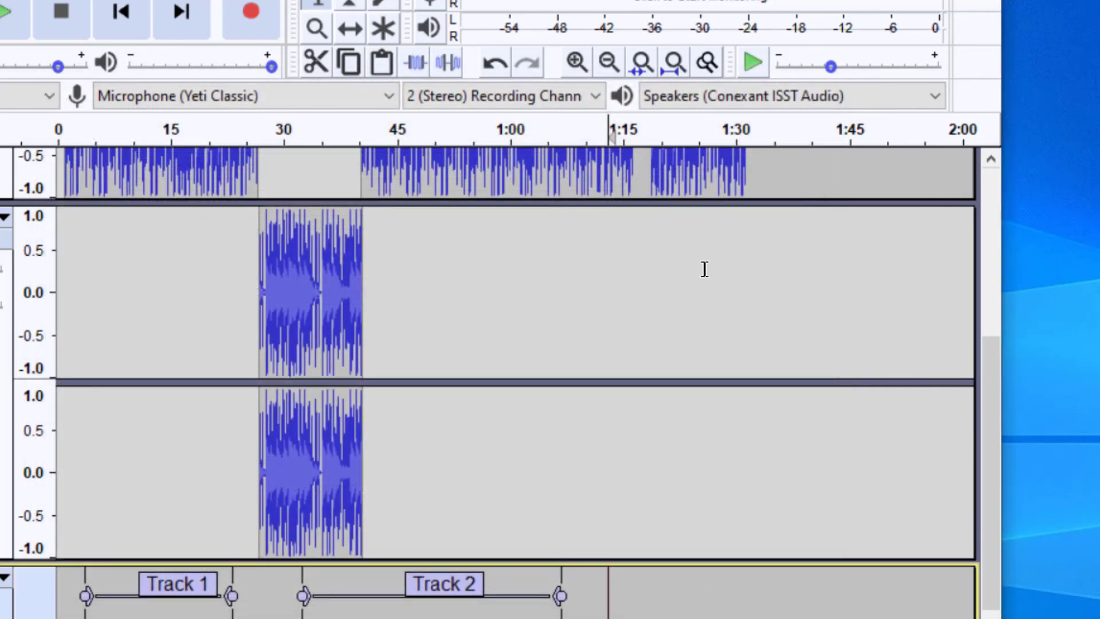